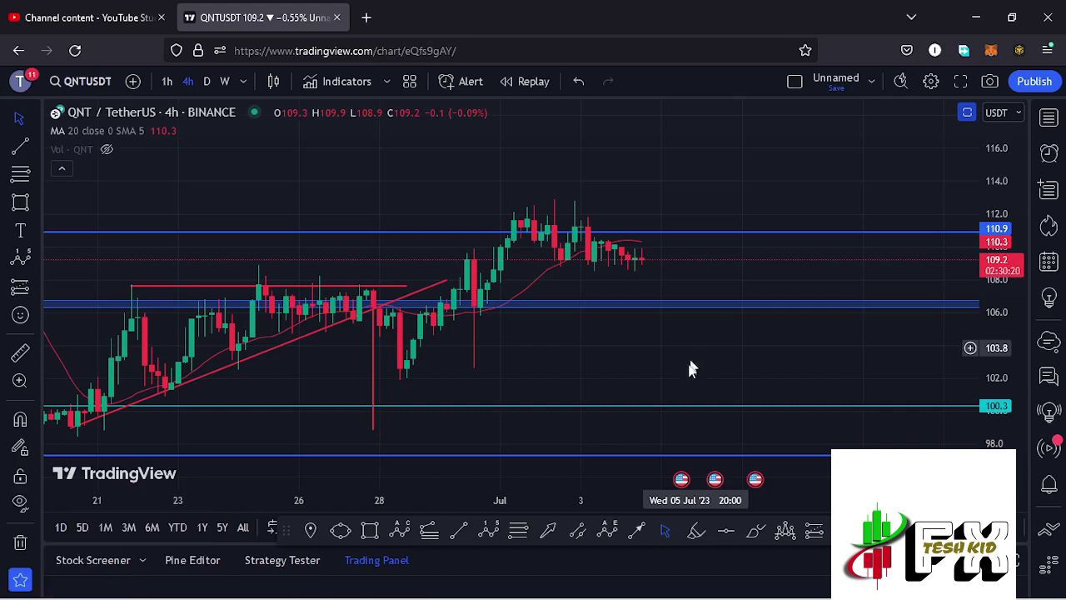
Sketch a freehand circle below the latest candles with a projected upward stroke, then delete it.
click(762, 534)
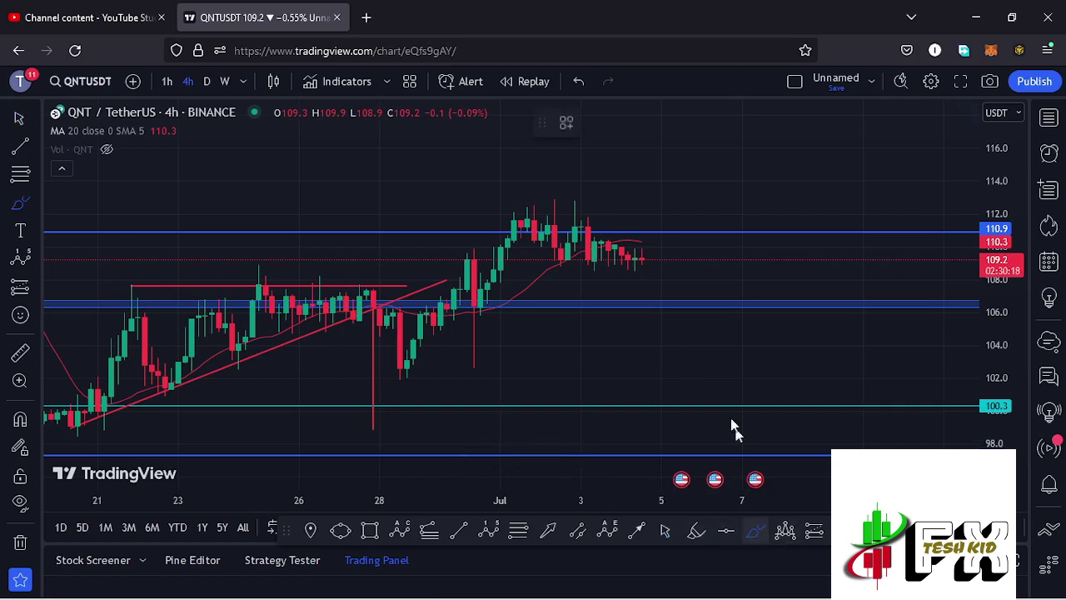
mouse_move(659, 271)
mouse_down()
mouse_move(629, 288)
mouse_move(627, 307)
mouse_move(668, 319)
mouse_move(681, 285)
mouse_move(654, 270)
mouse_up()
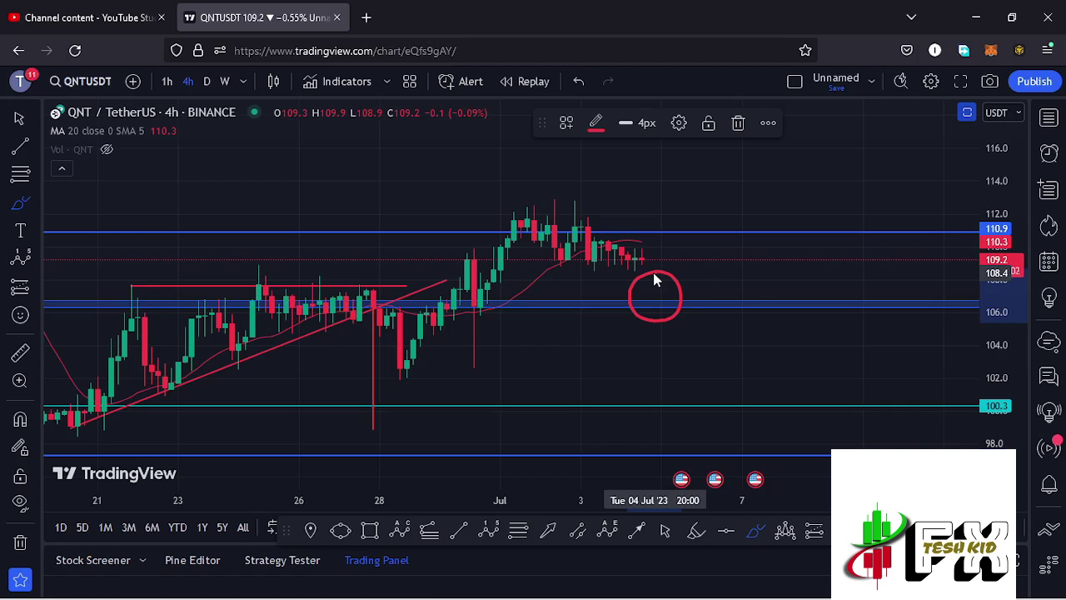
mouse_move(655, 275)
mouse_down()
mouse_move(677, 201)
mouse_move(692, 231)
mouse_move(753, 148)
mouse_up()
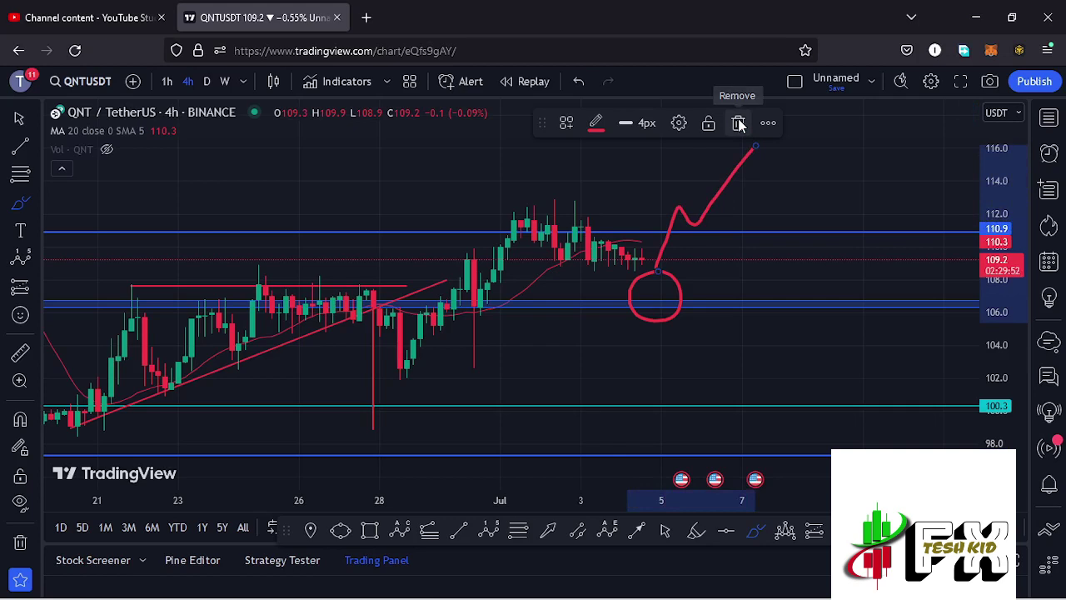
click(738, 124)
Try a red freehand stroke through the early-July peak and another circle below the candles, deleting both.
drag(458, 312, 540, 204)
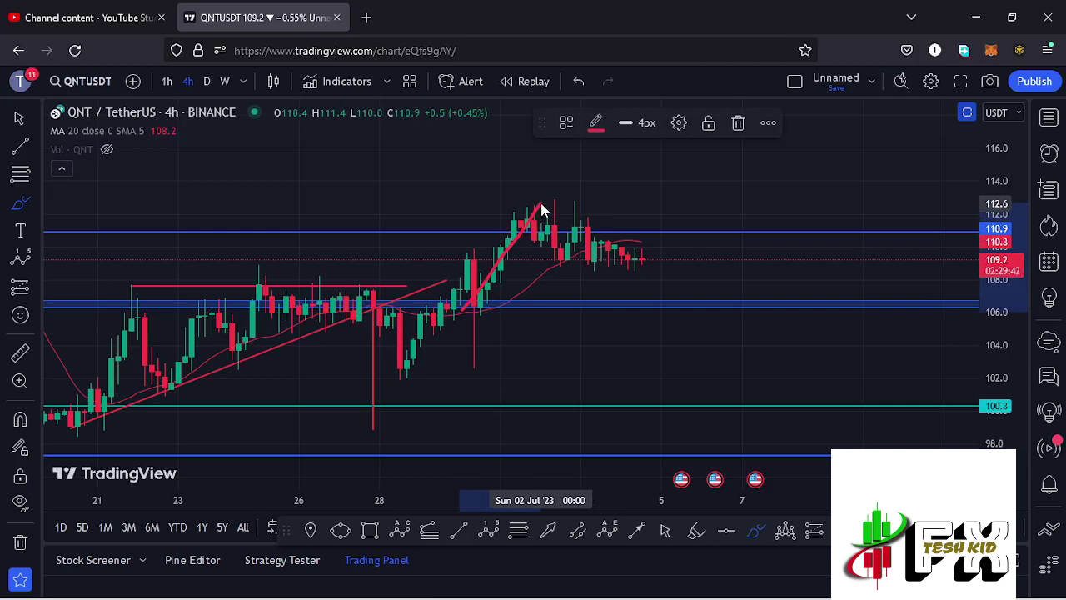
mouse_move(541, 210)
mouse_down()
mouse_move(587, 273)
mouse_move(658, 273)
mouse_move(664, 244)
mouse_move(620, 242)
mouse_move(599, 257)
mouse_move(637, 281)
mouse_move(674, 170)
mouse_up()
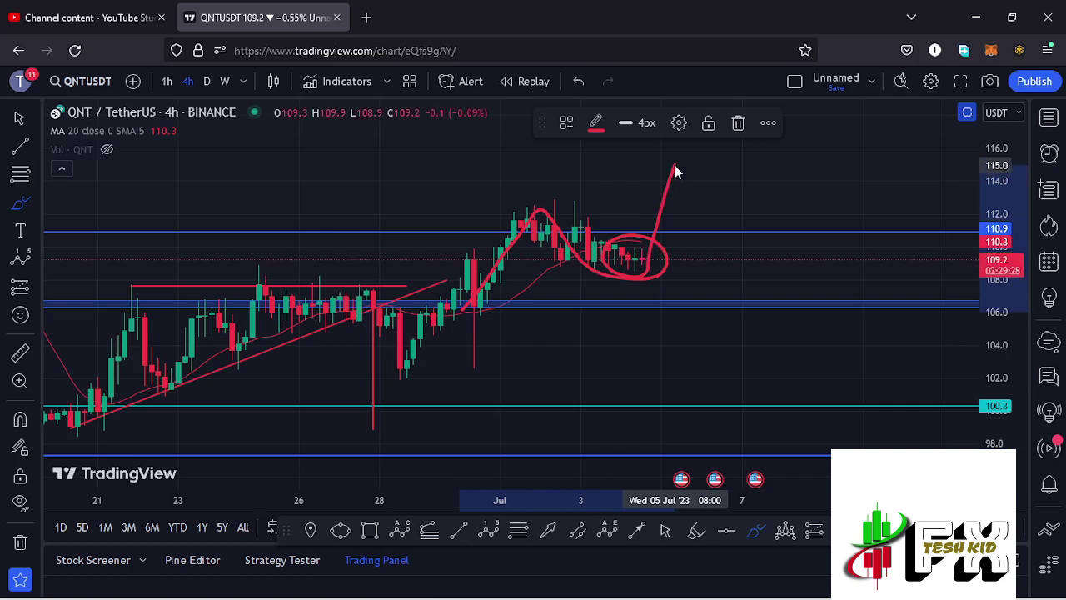
click(738, 125)
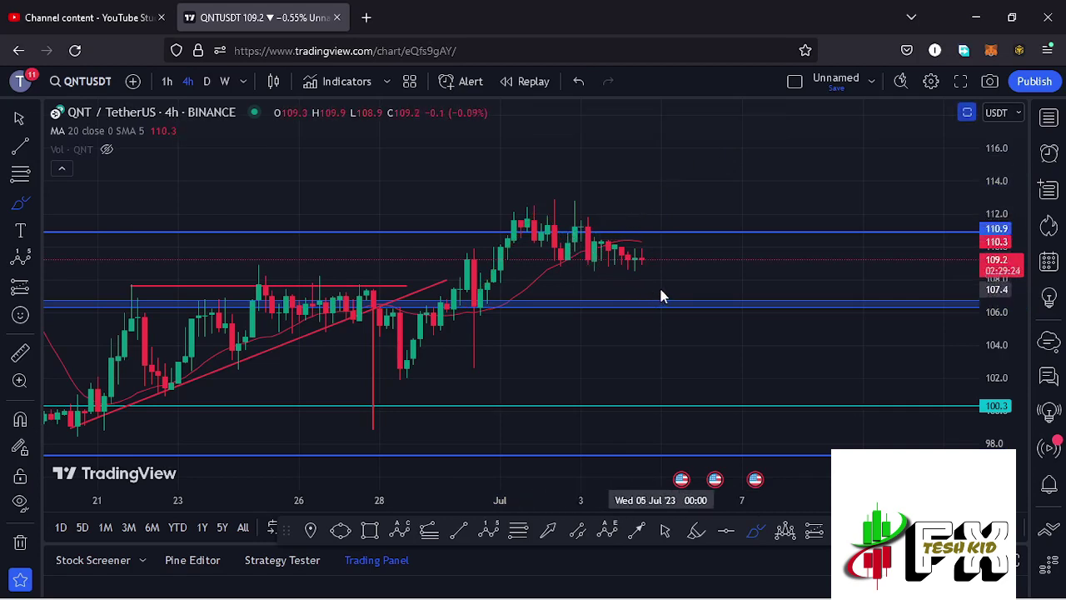
mouse_move(662, 282)
mouse_down()
mouse_move(643, 281)
mouse_move(625, 316)
mouse_move(671, 317)
mouse_move(688, 294)
mouse_move(671, 277)
mouse_up()
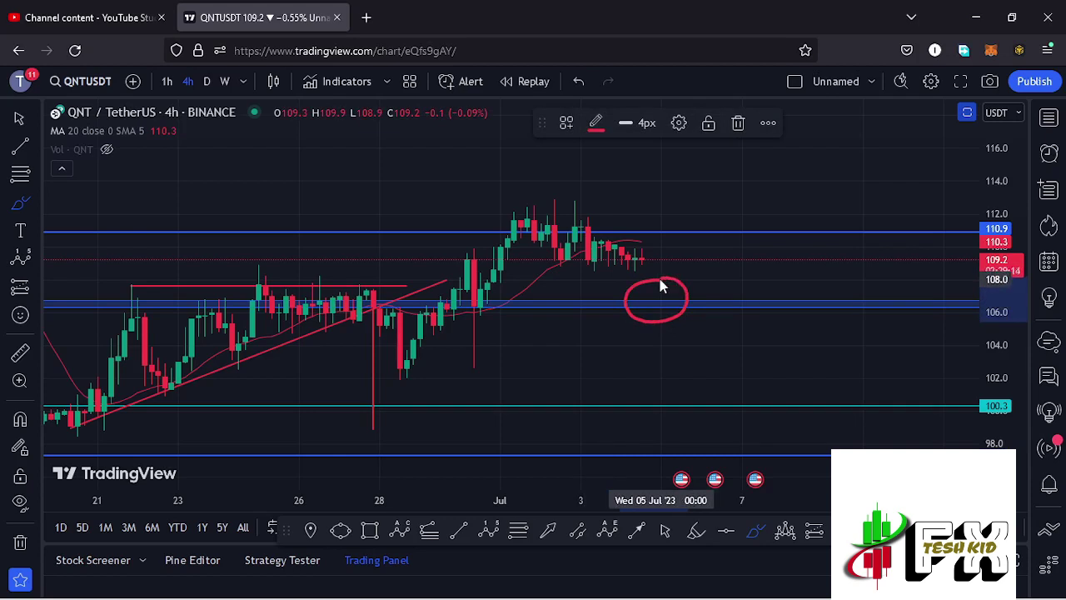
click(738, 123)
Zoom out and compress the price scale until the correction box and whole wave count fit.
scroll(445, 314, down, 3)
drag(344, 309, 642, 314)
scroll(642, 314, down, 5)
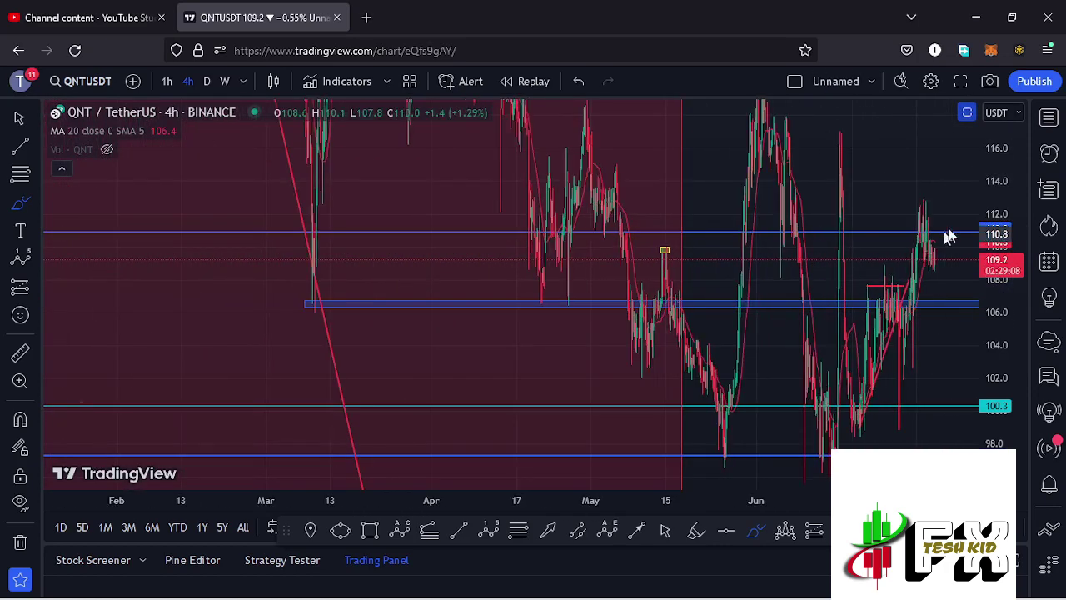
drag(1005, 205, 1005, 233)
scroll(424, 350, down, 5)
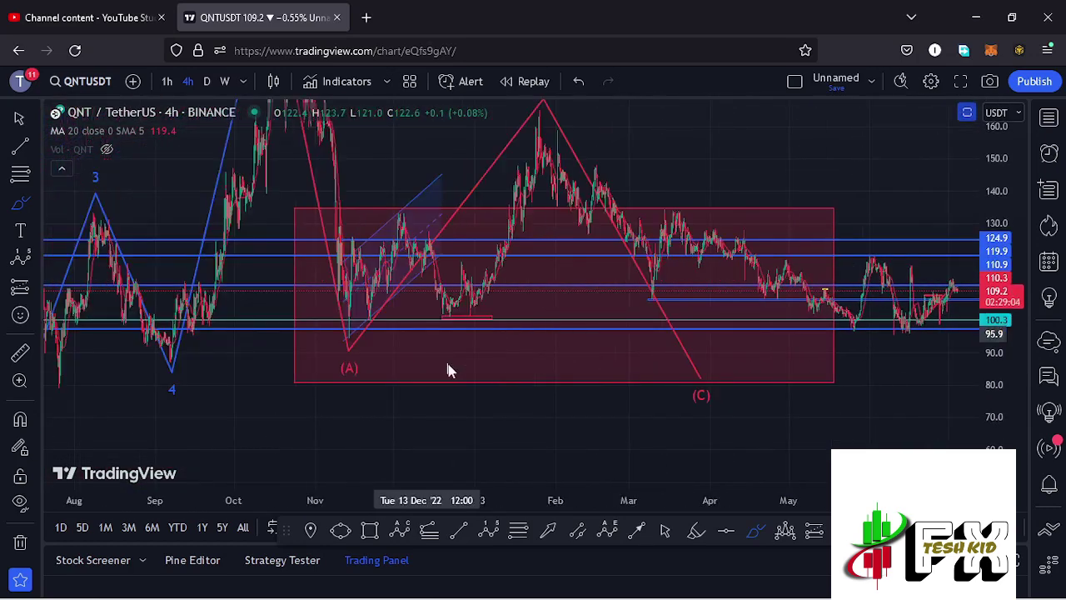
drag(998, 191, 997, 242)
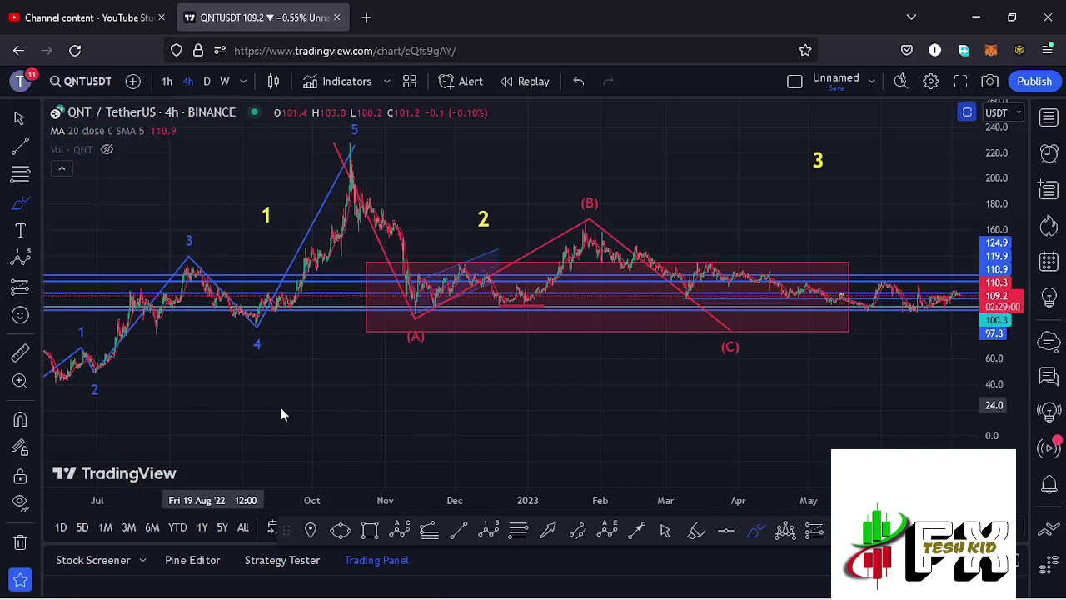
Return to selection mode and pan the chart to centre the wave count.
click(659, 532)
drag(346, 412, 410, 431)
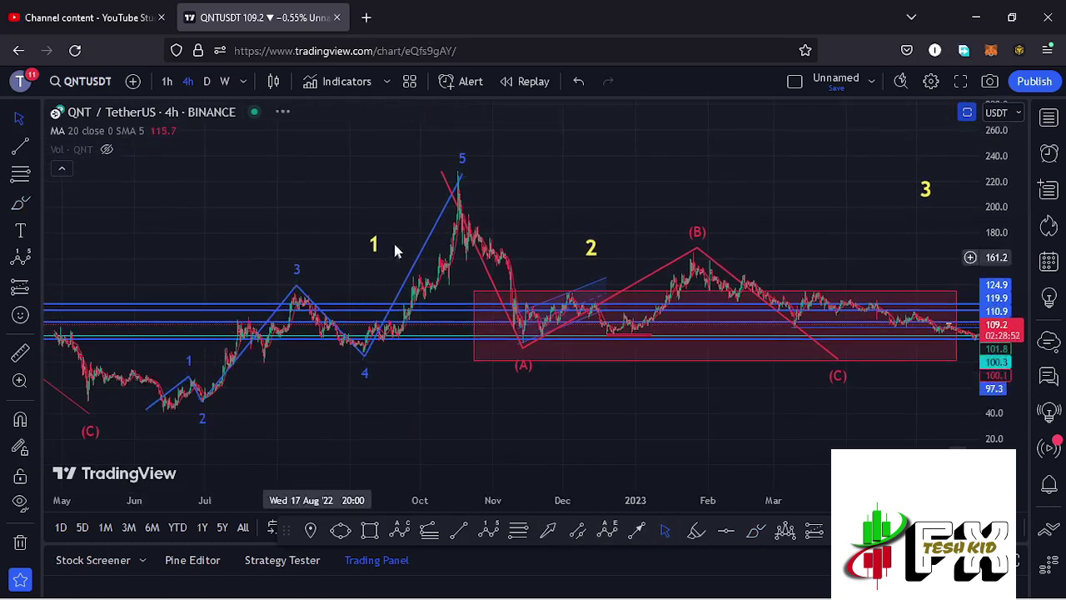
drag(412, 215, 409, 235)
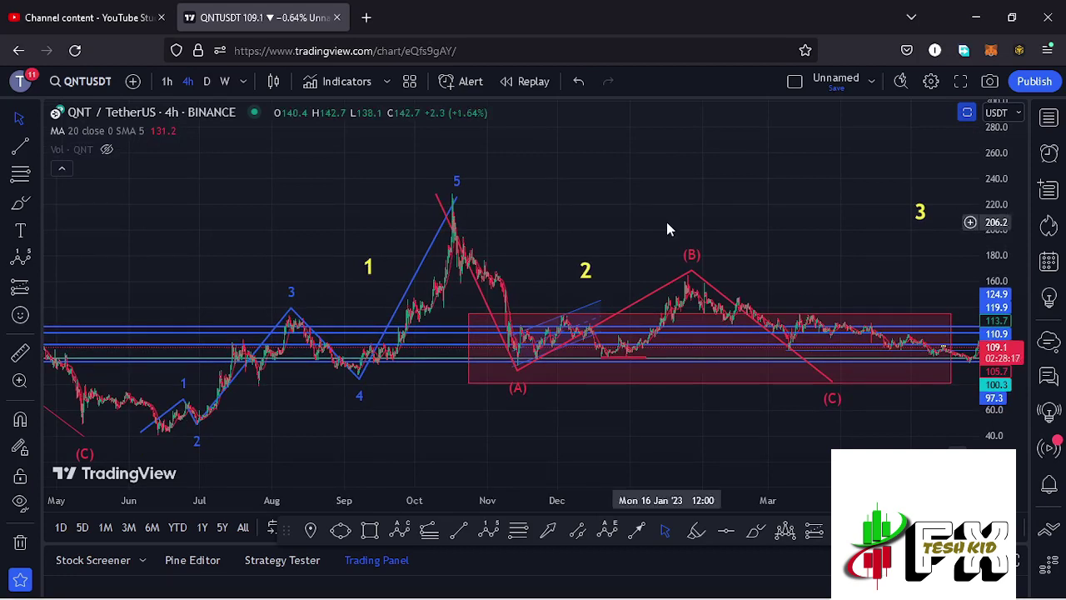
Move the red correction box's left edge right to the (A) low.
click(582, 271)
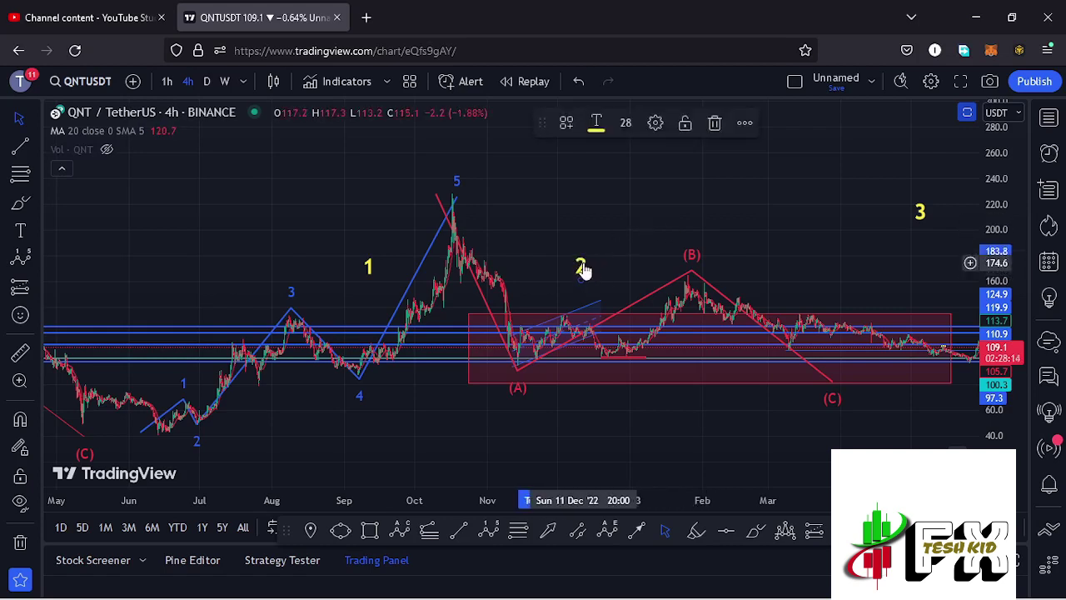
click(629, 258)
drag(624, 252, 569, 236)
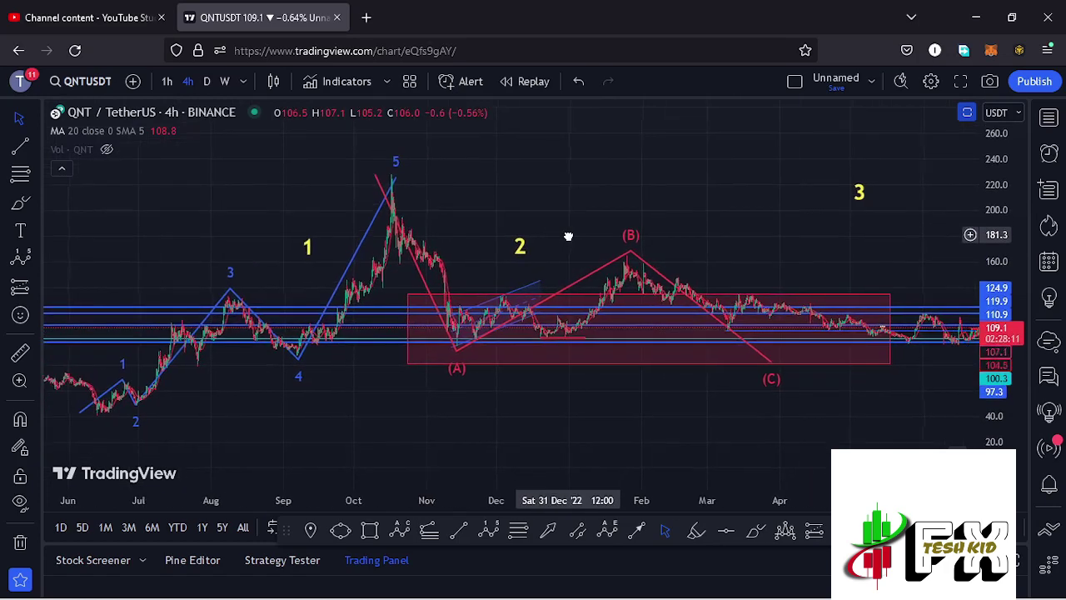
click(410, 328)
drag(413, 327, 427, 328)
Draw a trial Fib Retracement from the June 2022 low to about 227, then delete it.
click(517, 527)
click(97, 412)
click(777, 176)
drag(786, 178, 801, 183)
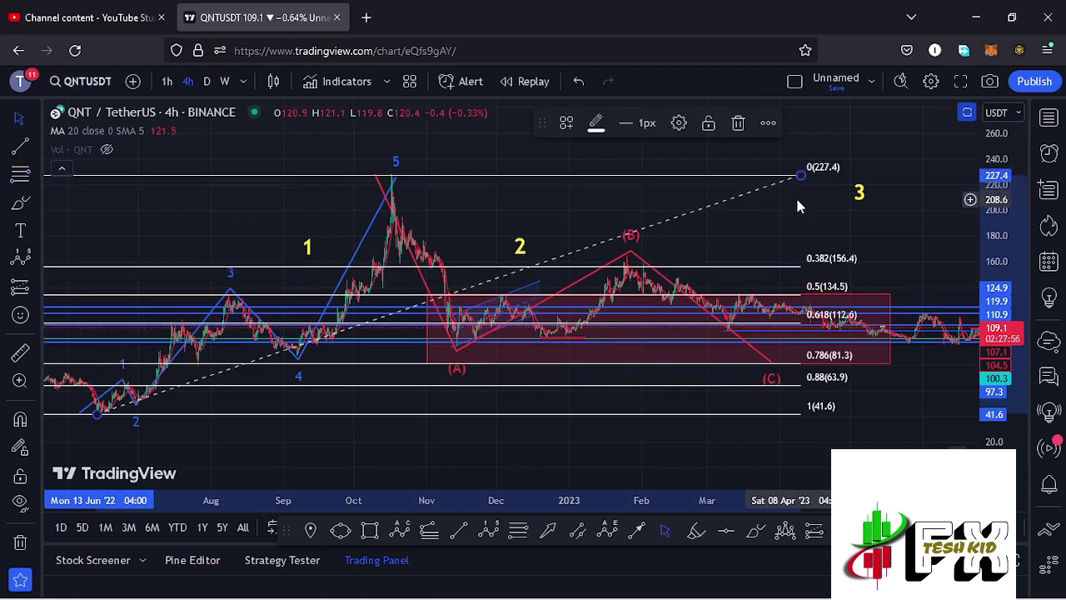
click(738, 123)
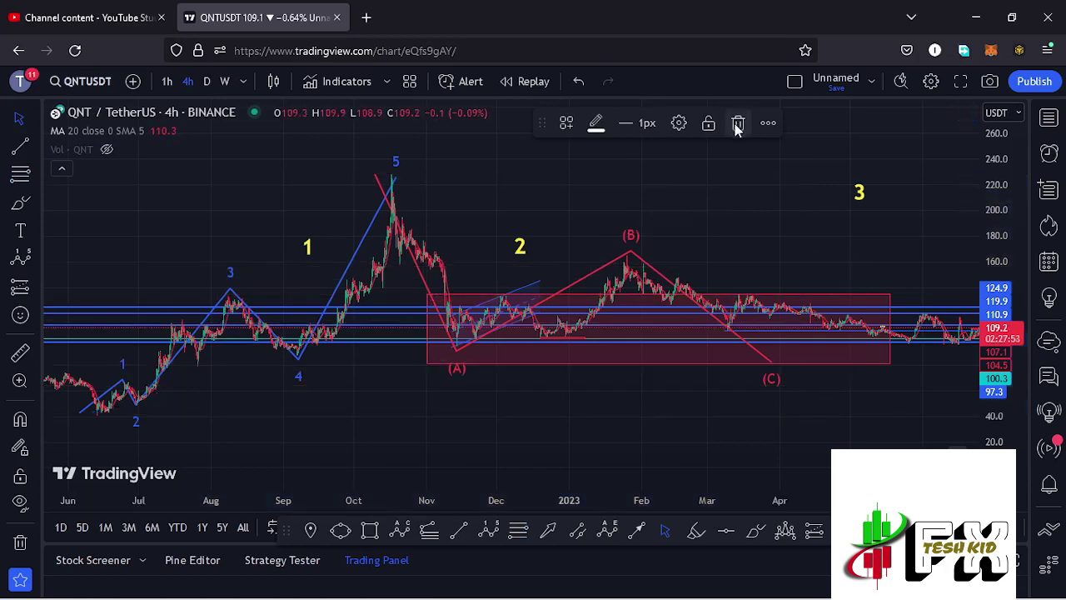
Move the yellow 3 wave label lower and to the left.
drag(758, 232, 679, 239)
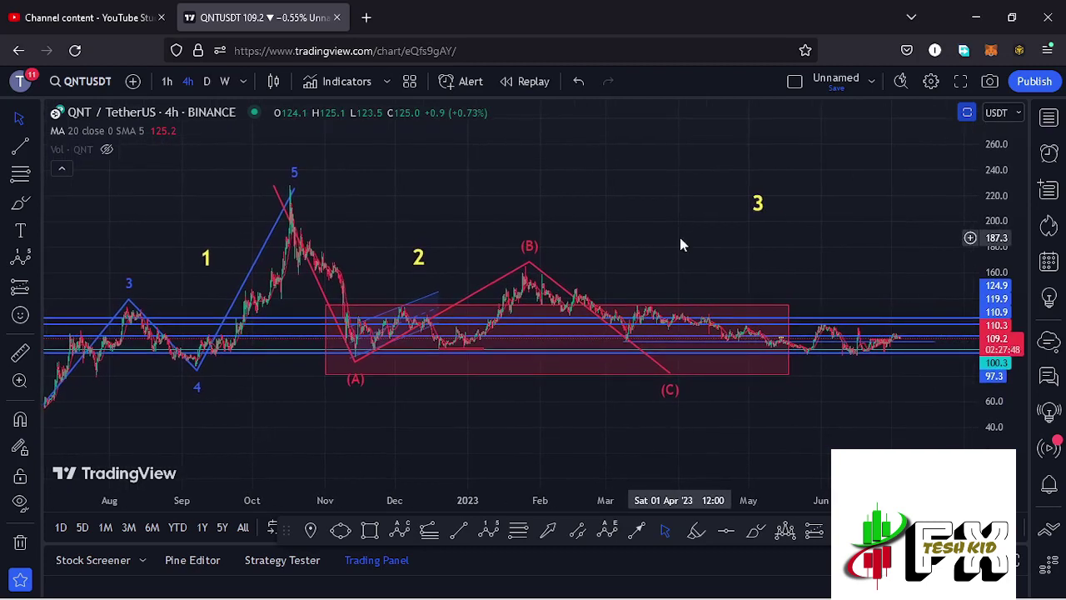
drag(757, 204, 725, 242)
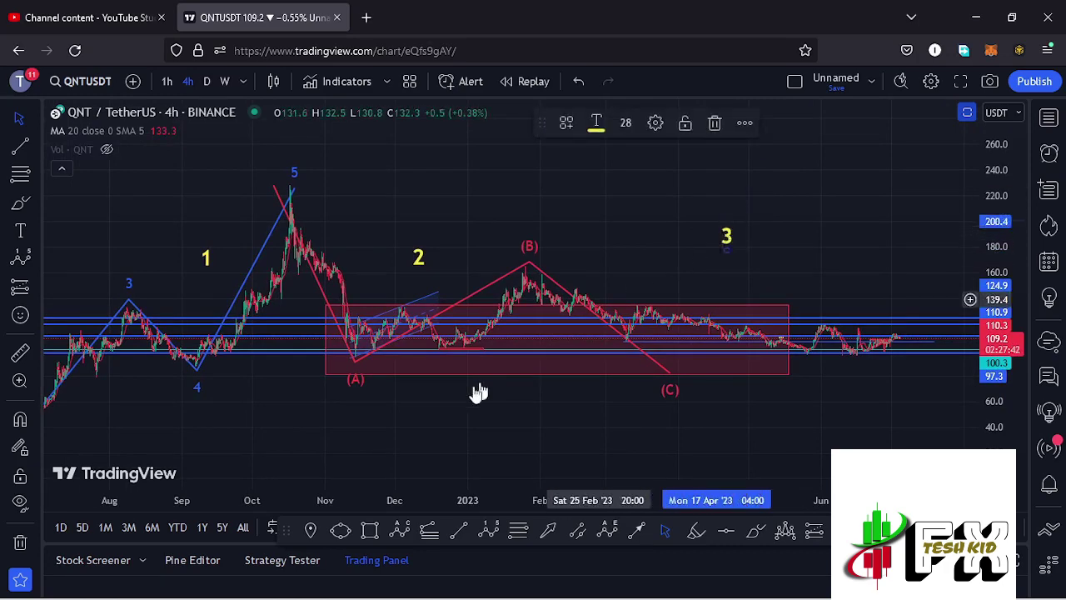
drag(424, 408, 521, 411)
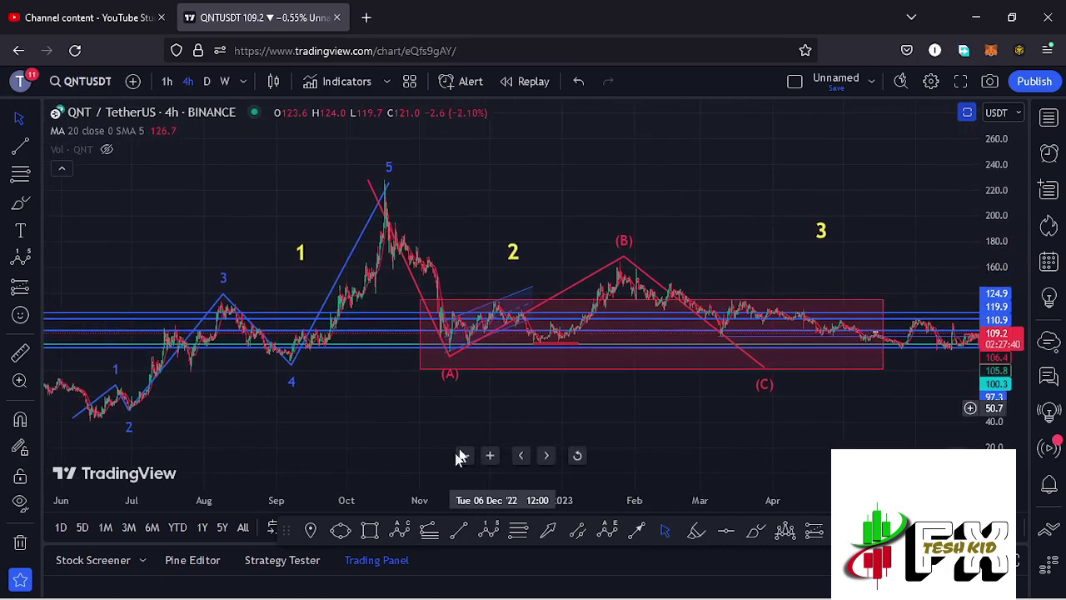
Draw a trend-based Fib extension from the June 2022 low, wave 5 peak, to recent lows.
click(426, 528)
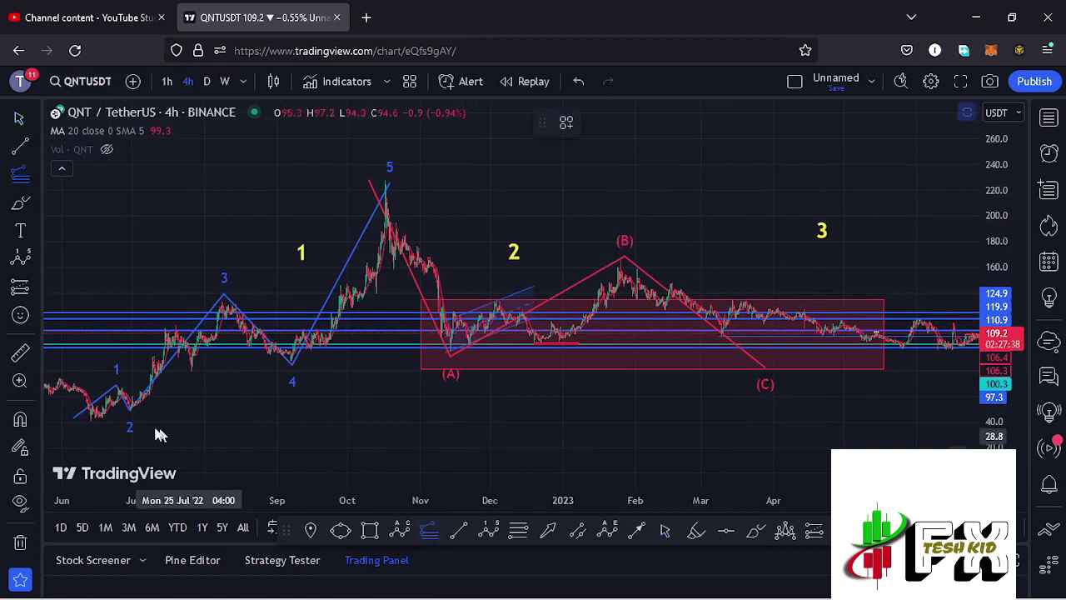
click(91, 419)
click(387, 183)
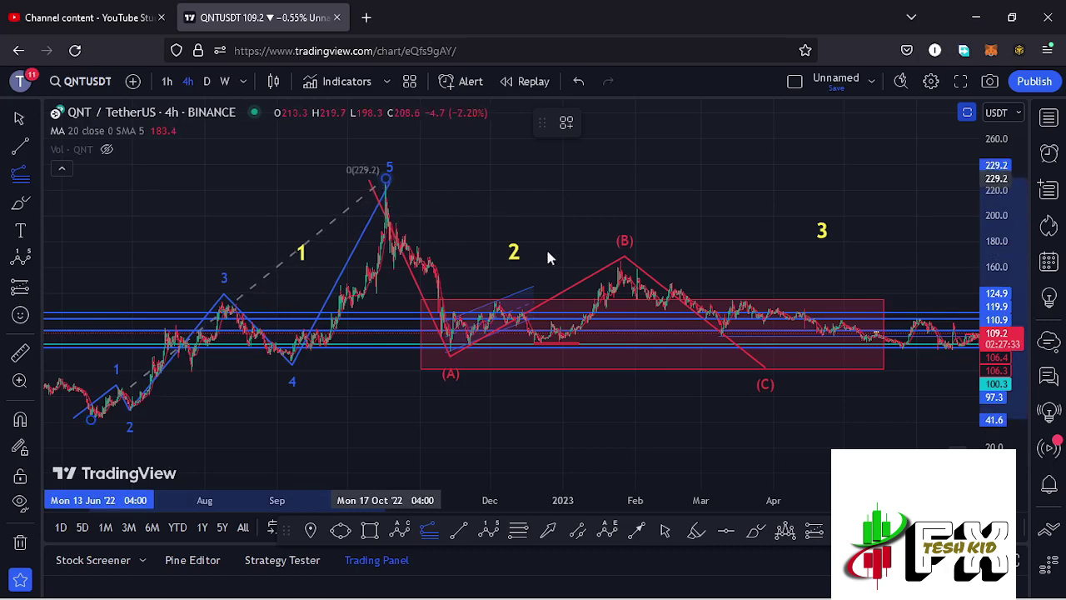
click(885, 356)
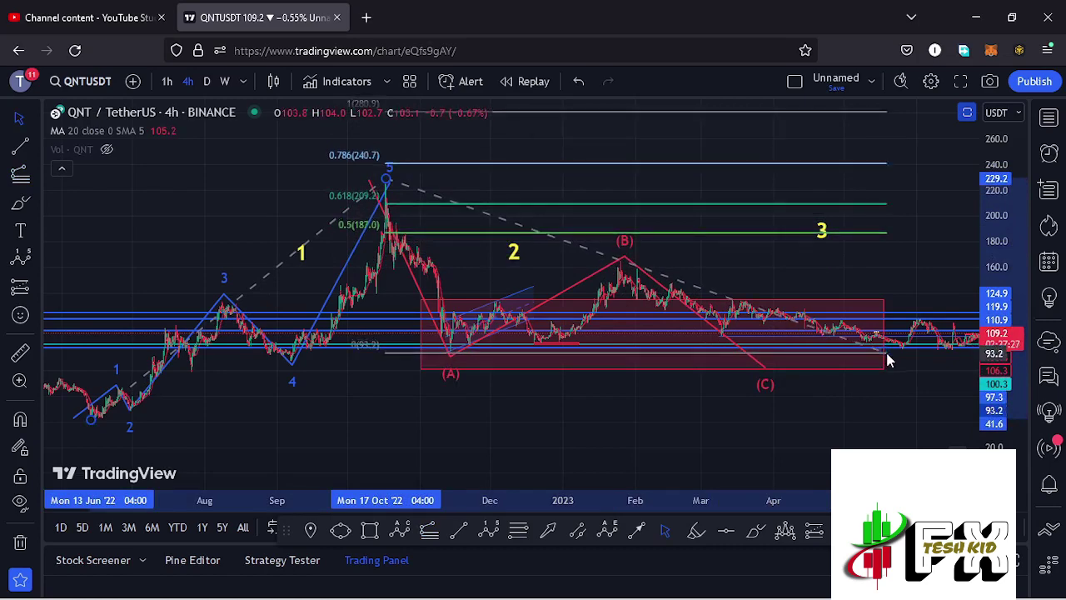
drag(908, 332, 899, 366)
scroll(991, 209, down, 5)
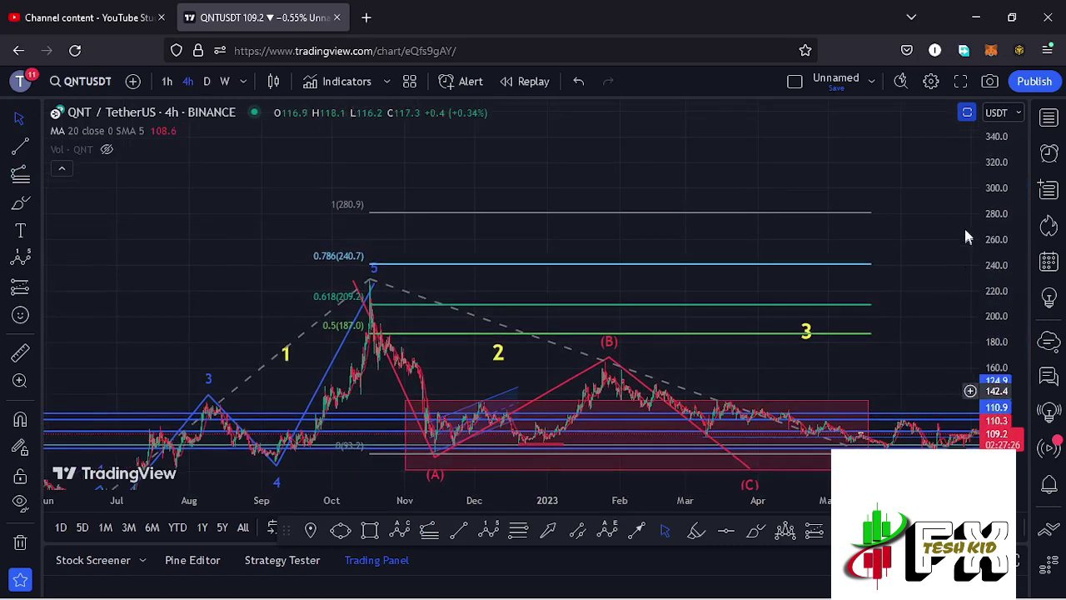
scroll(996, 209, down, 2)
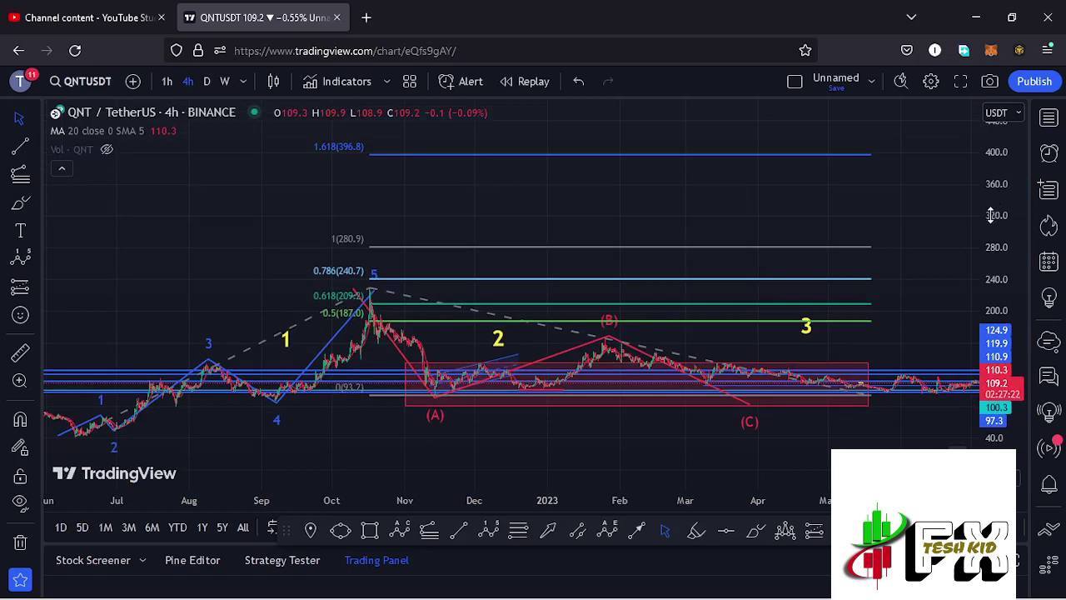
drag(911, 219, 841, 179)
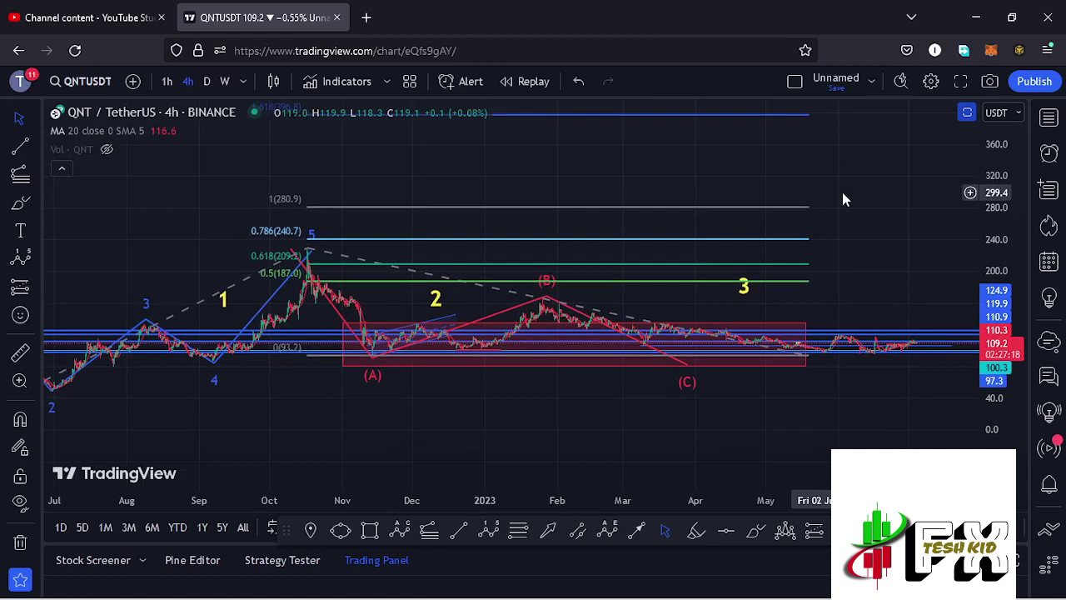
Delete the Fibonacci drawing and shift the chart left to open future space.
click(806, 357)
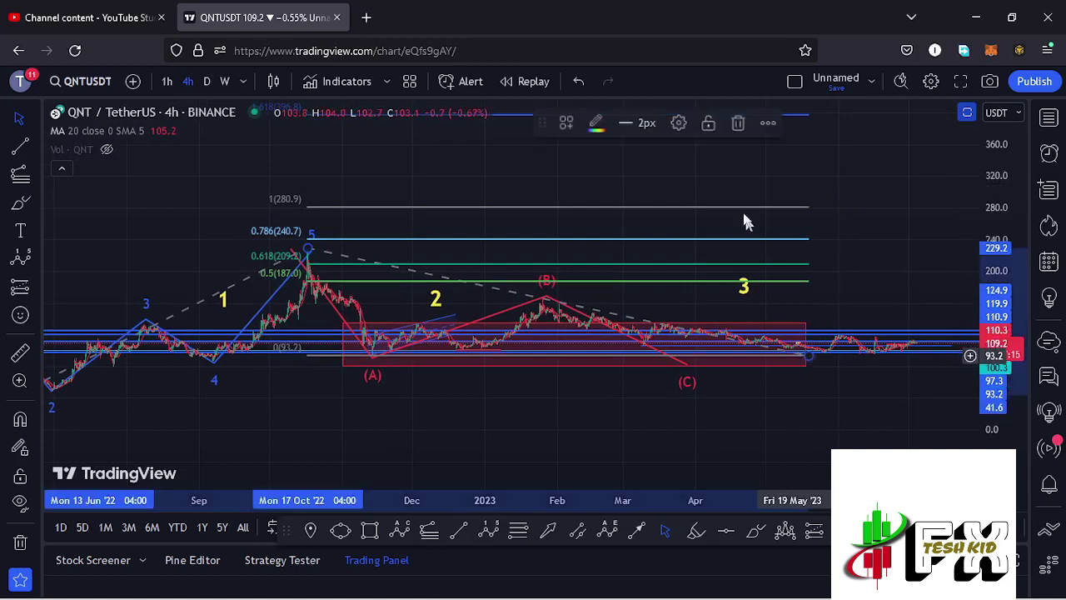
click(738, 125)
drag(804, 250, 658, 247)
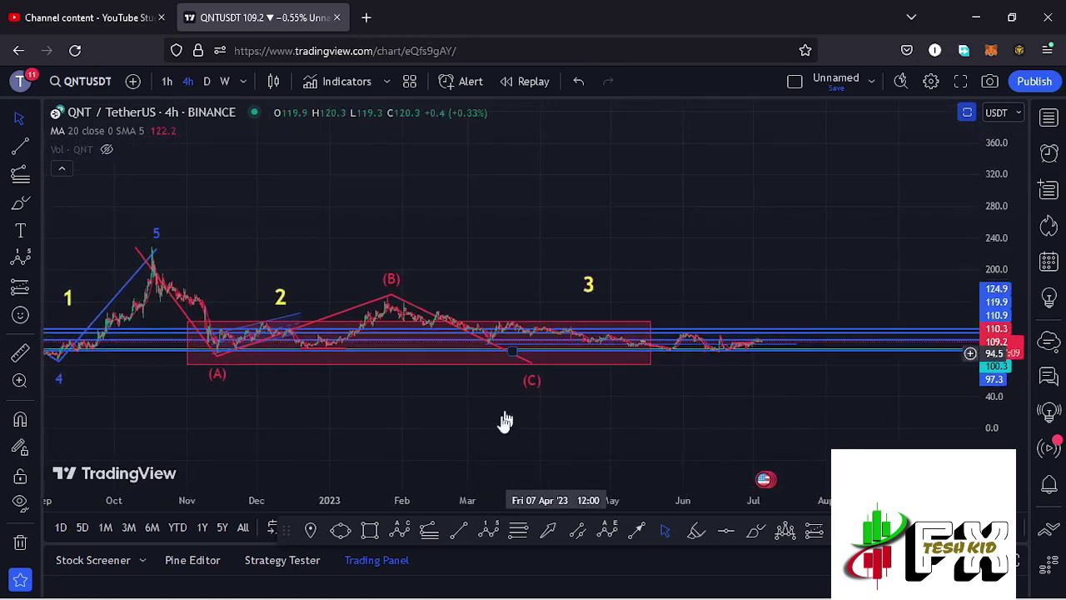
Draw a yellow Elliott 0–5 impulse rising from the (C) low.
click(491, 529)
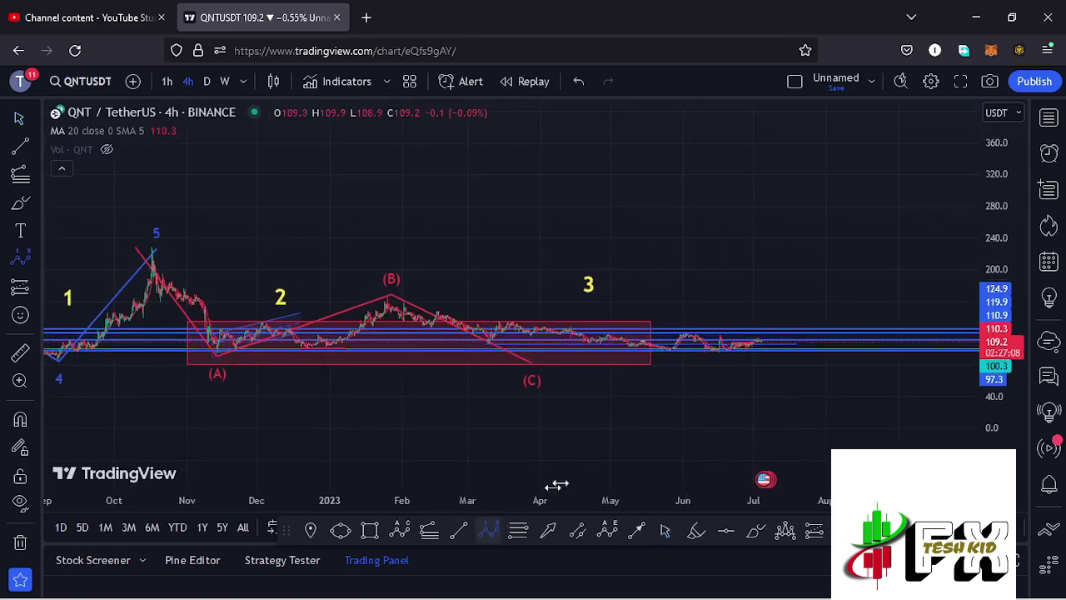
click(652, 362)
click(675, 293)
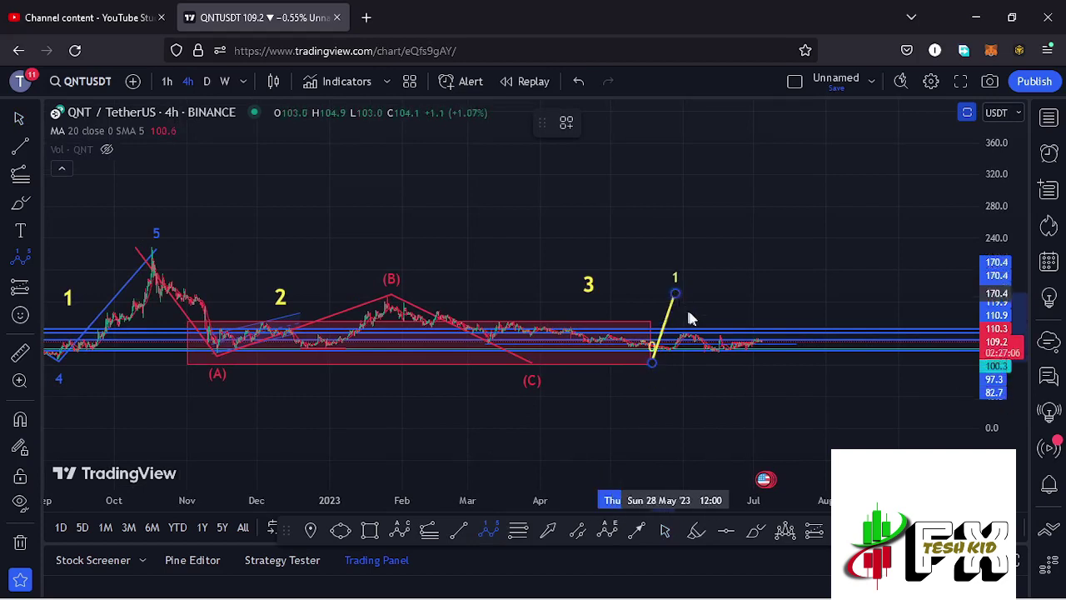
click(700, 336)
click(717, 264)
click(738, 290)
click(761, 220)
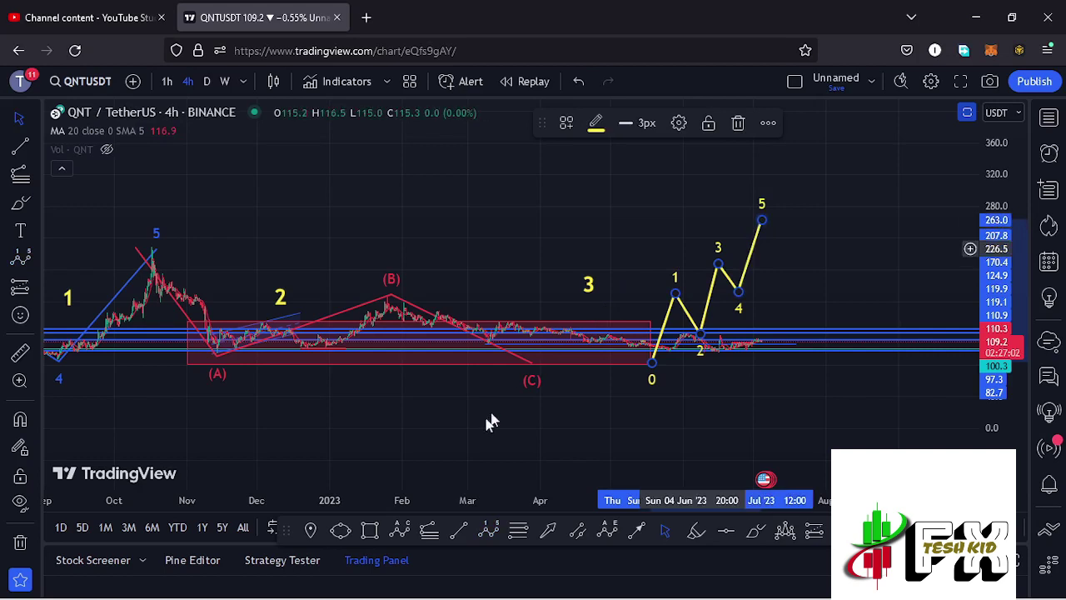
Add a blue (A)(B)(C) correction wave starting from the impulse's point 5.
click(400, 528)
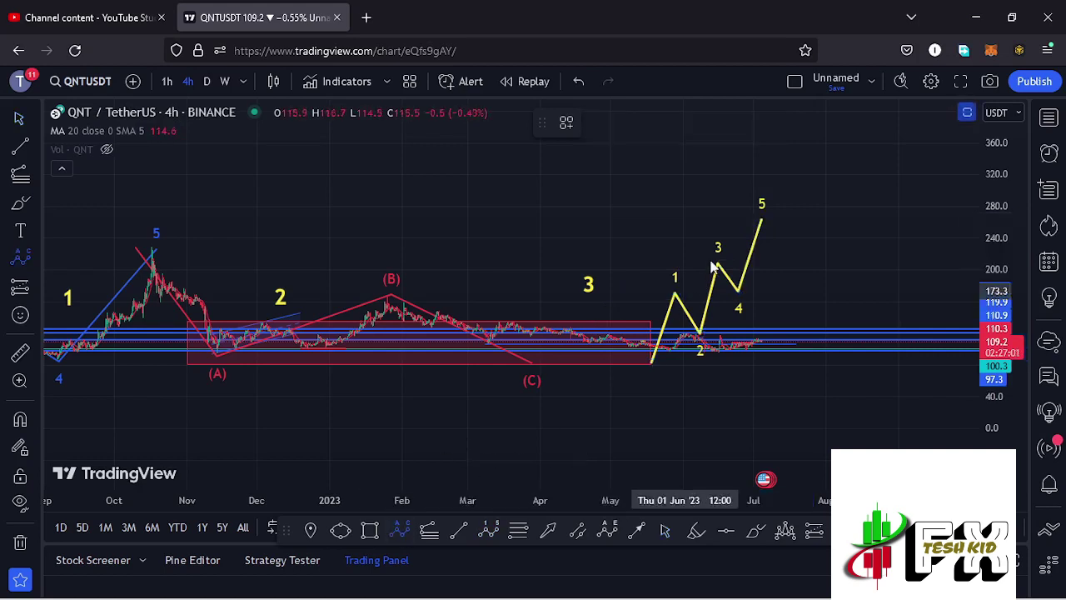
click(766, 230)
click(784, 264)
click(810, 225)
Move the big yellow 3 label above the new impulse and pan the chart up.
click(588, 284)
drag(591, 288, 683, 244)
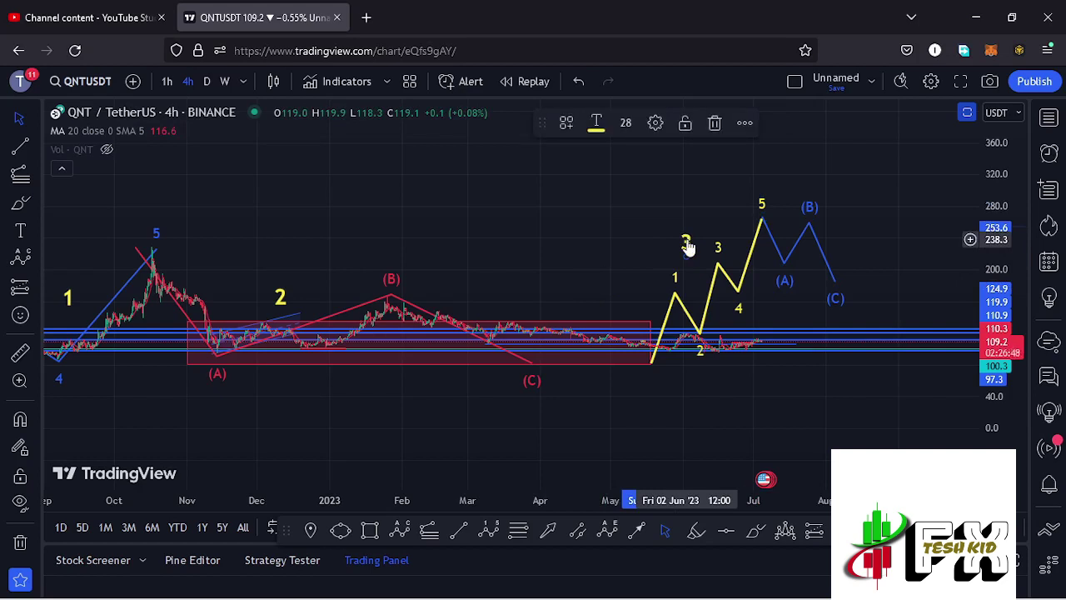
click(724, 273)
click(558, 261)
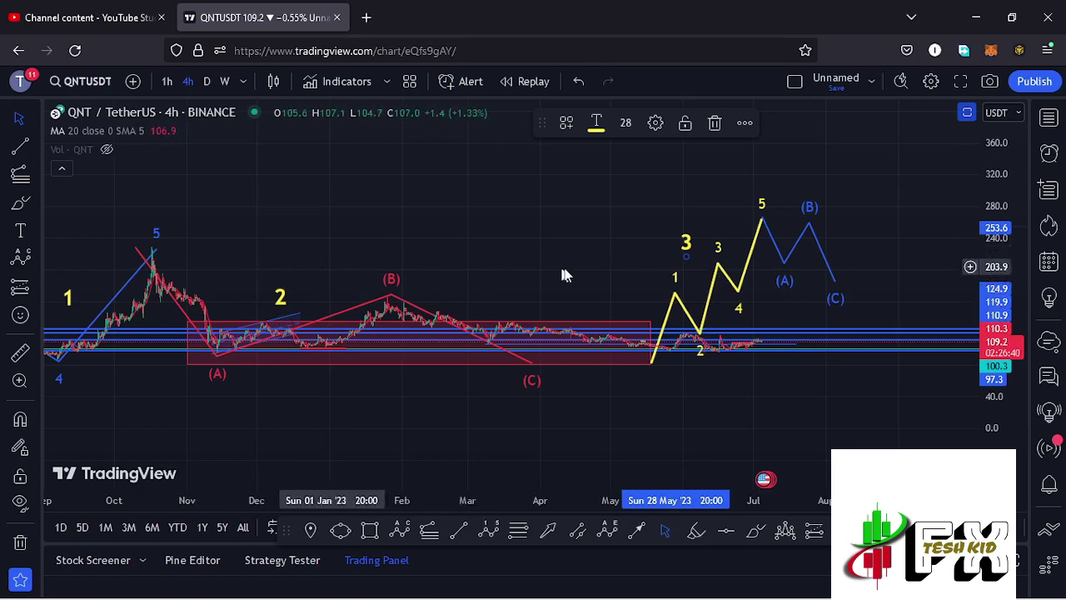
drag(592, 282, 597, 221)
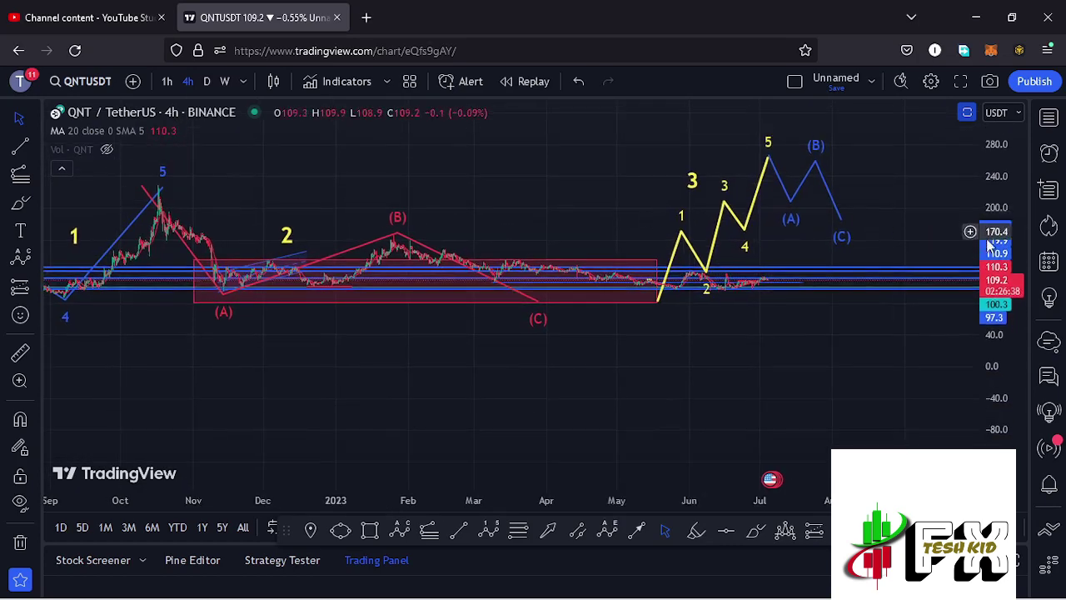
Stretch the price scale and zoom in on the most recent 2023 candles.
drag(1005, 302, 1005, 303)
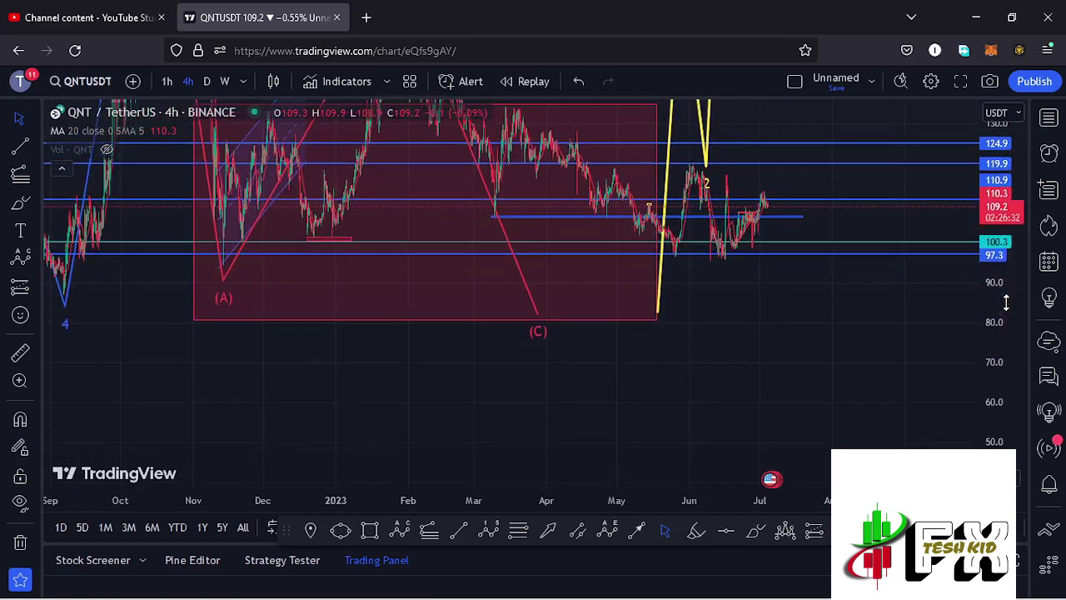
scroll(773, 335, up, 5)
drag(744, 328, 793, 341)
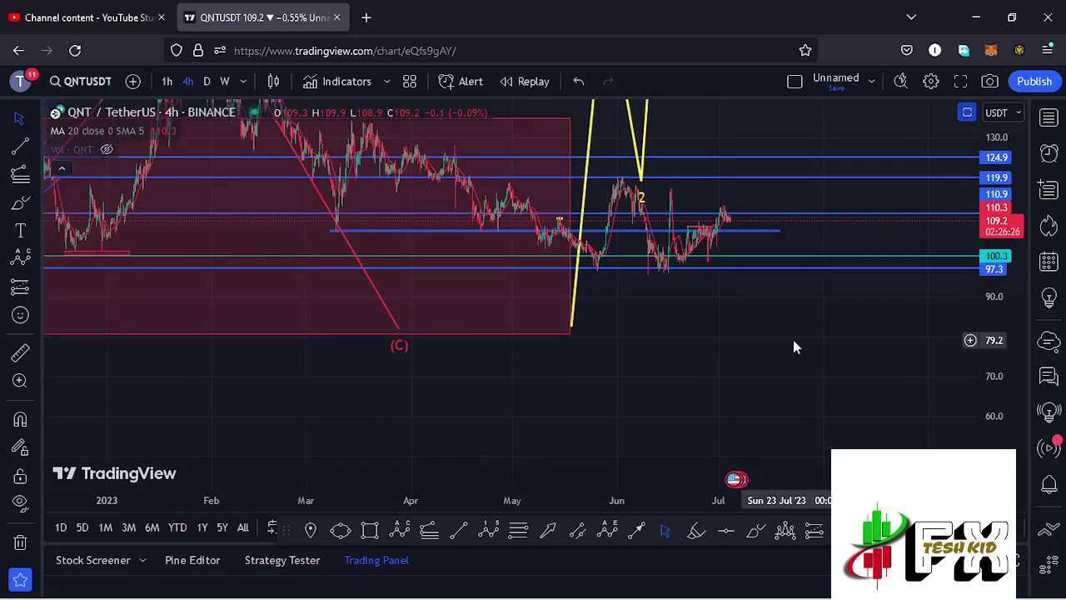
Sketch a red freehand projected drop below price, then delete it.
click(753, 532)
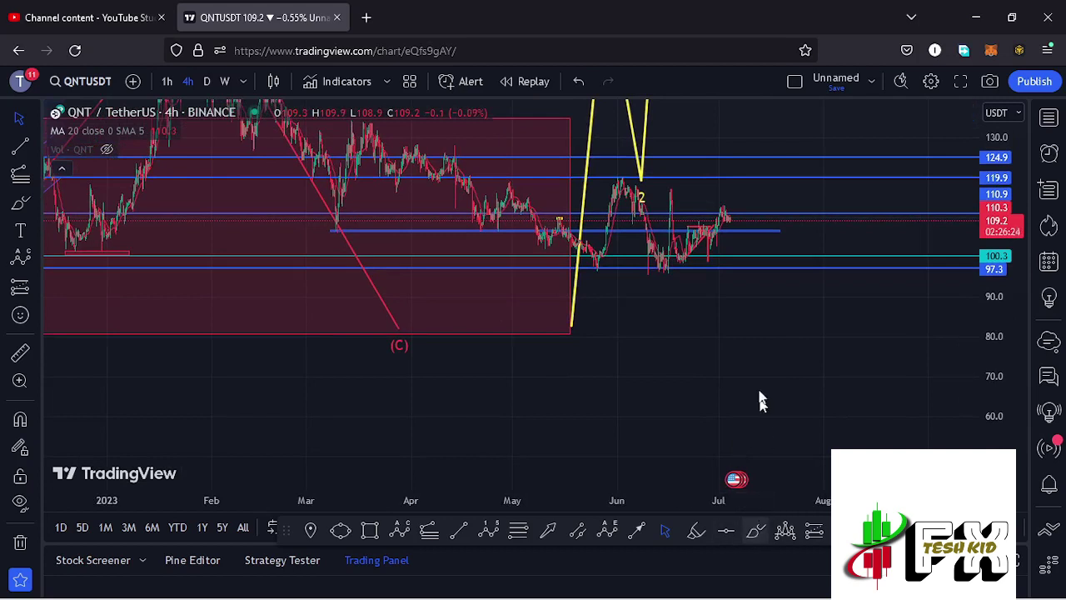
drag(732, 220, 761, 323)
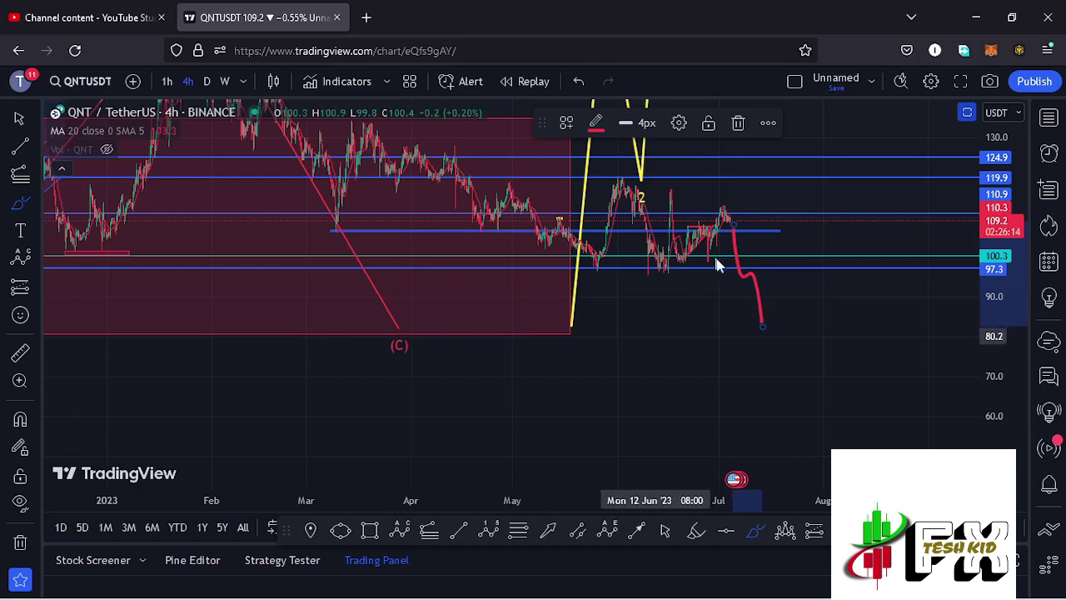
drag(1008, 183, 1005, 209)
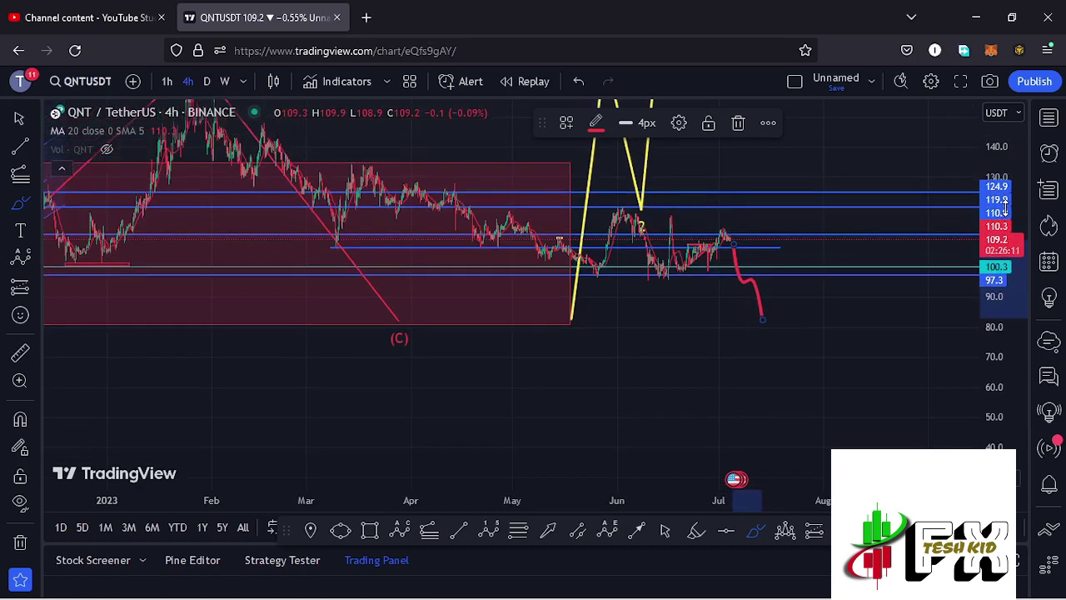
click(737, 123)
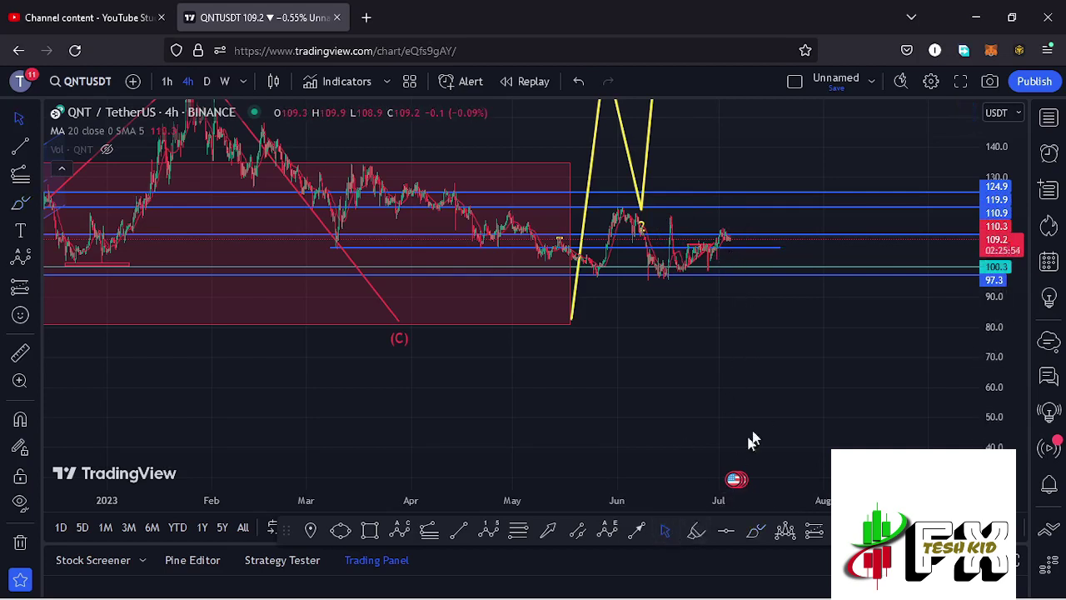
double_click(779, 345)
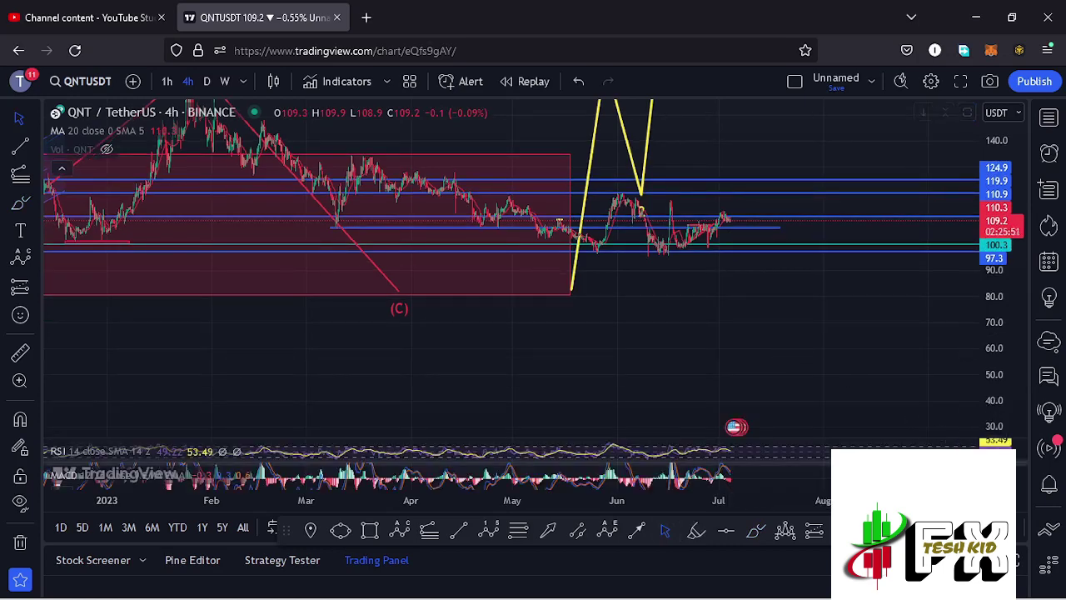
click(966, 450)
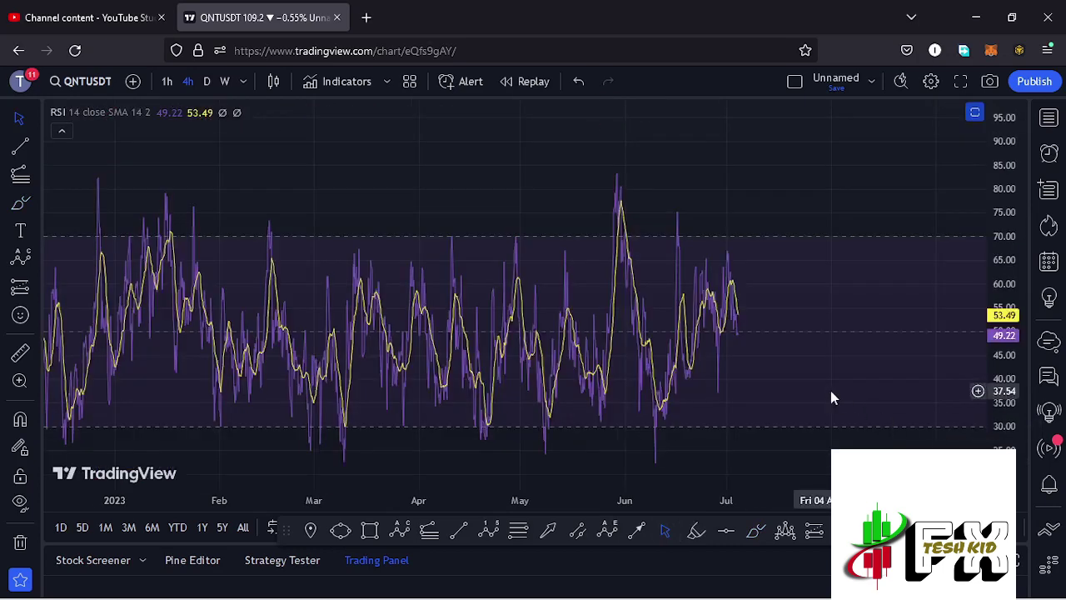
click(975, 113)
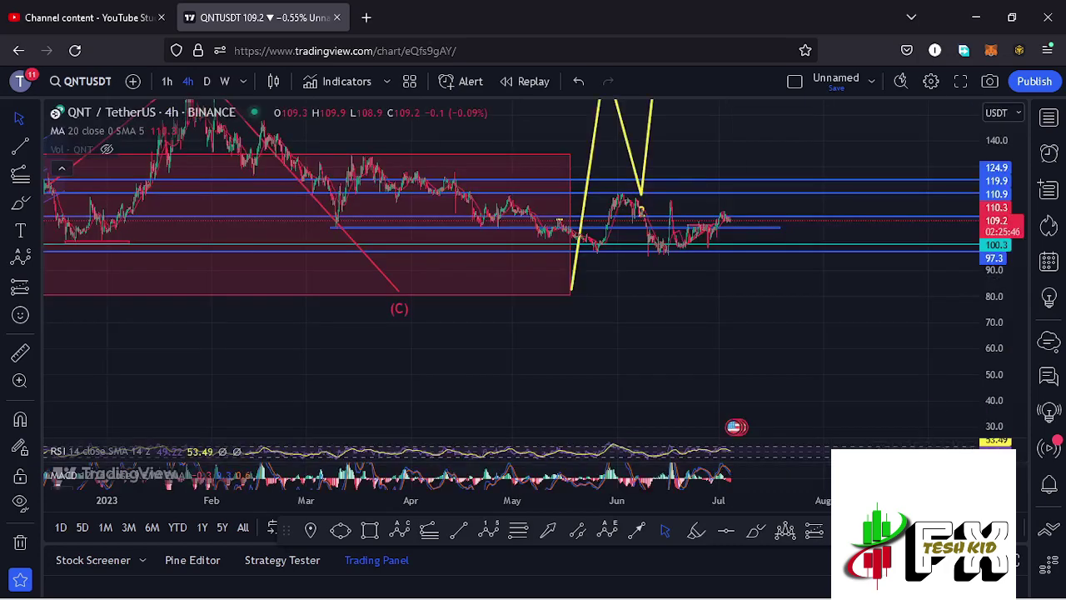
click(966, 474)
scroll(784, 400, up, 3)
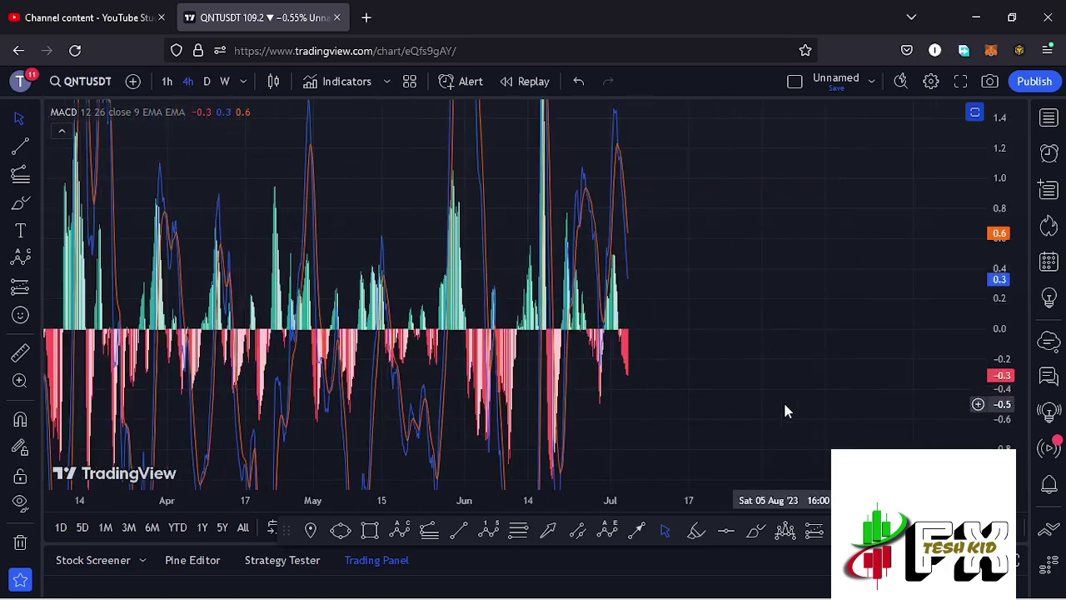
double_click(793, 320)
scroll(792, 333, down, 5)
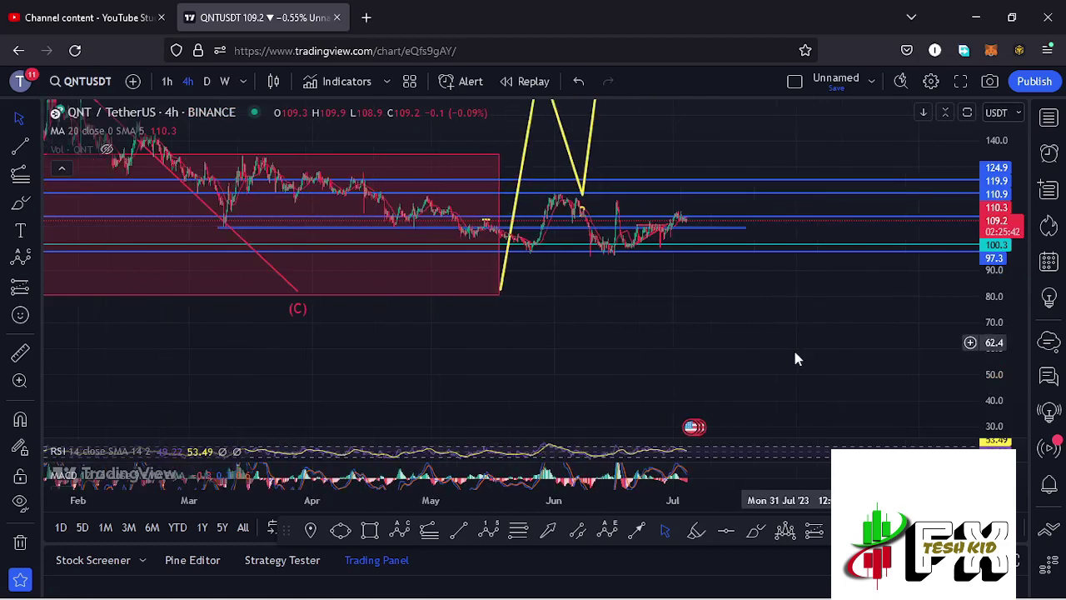
double_click(829, 326)
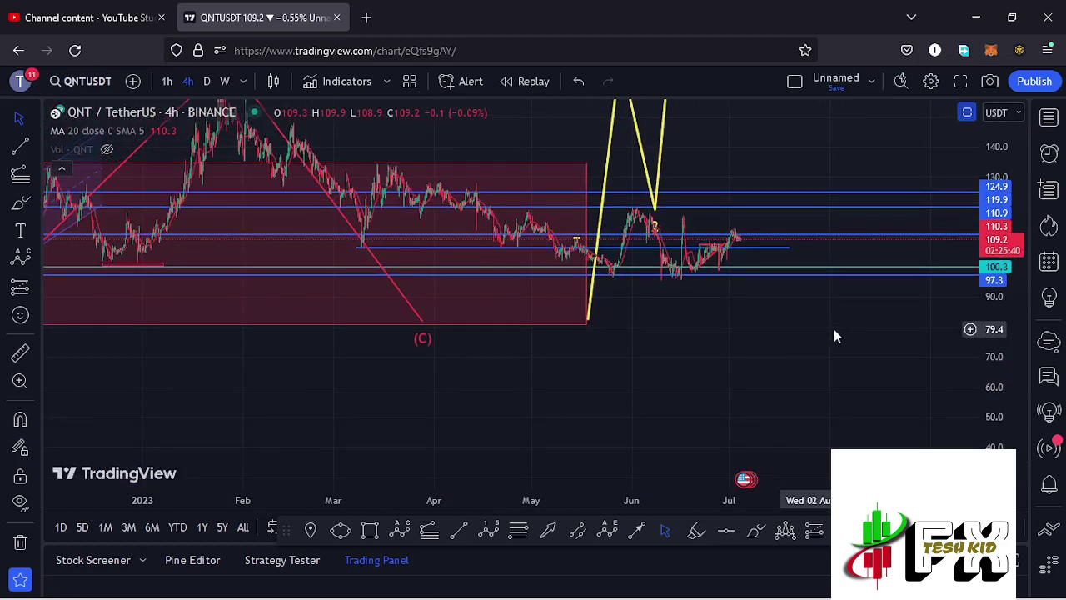